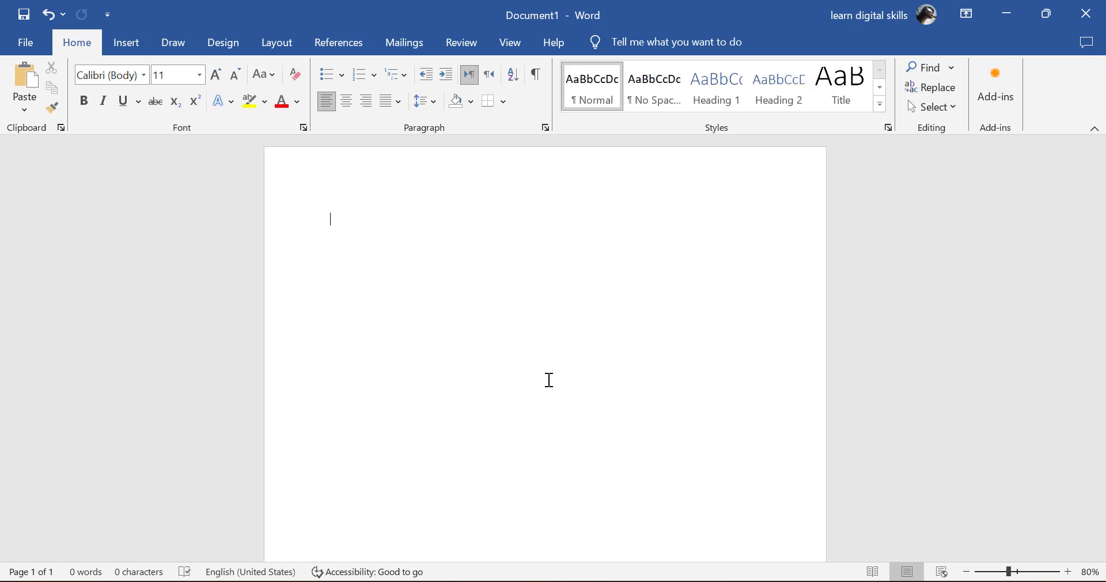
Step: Fill the blank document with three paragraphs starting "Video provides a powerful way" and add the Font group to the Quick Access Toolbar
{"action": "type", "text": "Video provides a powerful way to help you prove your point. When you click Online Video, you can paste in the embed code for the video you want to add. You can also type a keyword to search online for the video that best fits your document. To make your document look professionally produced, Word provides header, footer, cover page, and text box designs that complement each other. For example, you can add a matching cover page, header, and sidebar. Click Insert and then choose the elements you want from the different galleries. Themes and styles also help keep your document coordinated. When you click Design and choose a new Theme, the pictures, charts, and SmartArt graphics change to match your new theme. When you apply styles, your headings change to match the new theme. Save time in Word with new buttons that show up where you need them. To change the way a picture fits in your document, click it and a button for layout options appears next to it. When you work on a table, click where you want to add a row or a column, and then click the plus sign."}
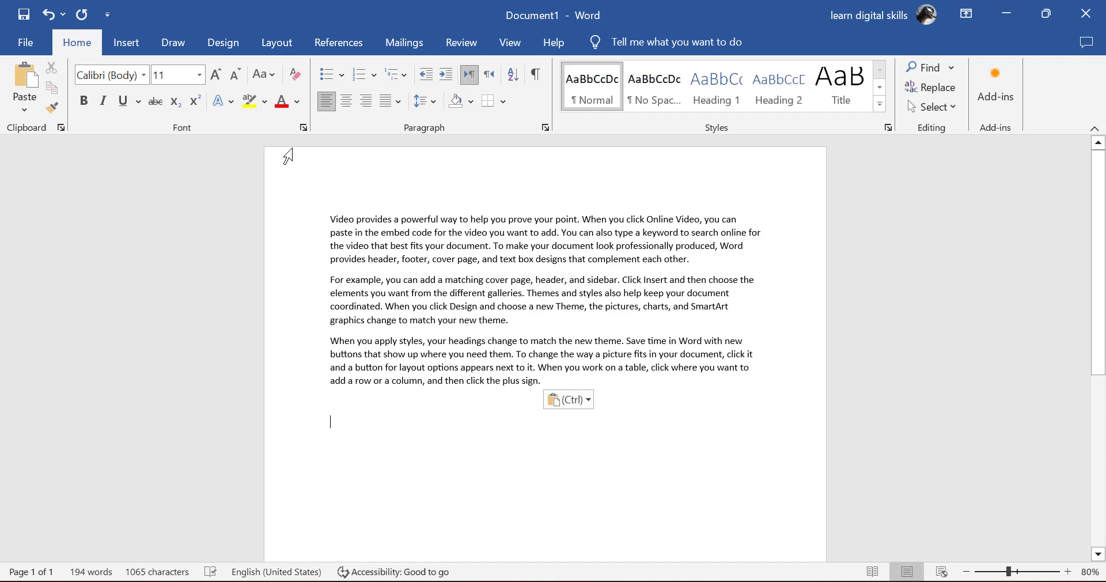
{"action": "right_click", "coordinate": [248, 128]}
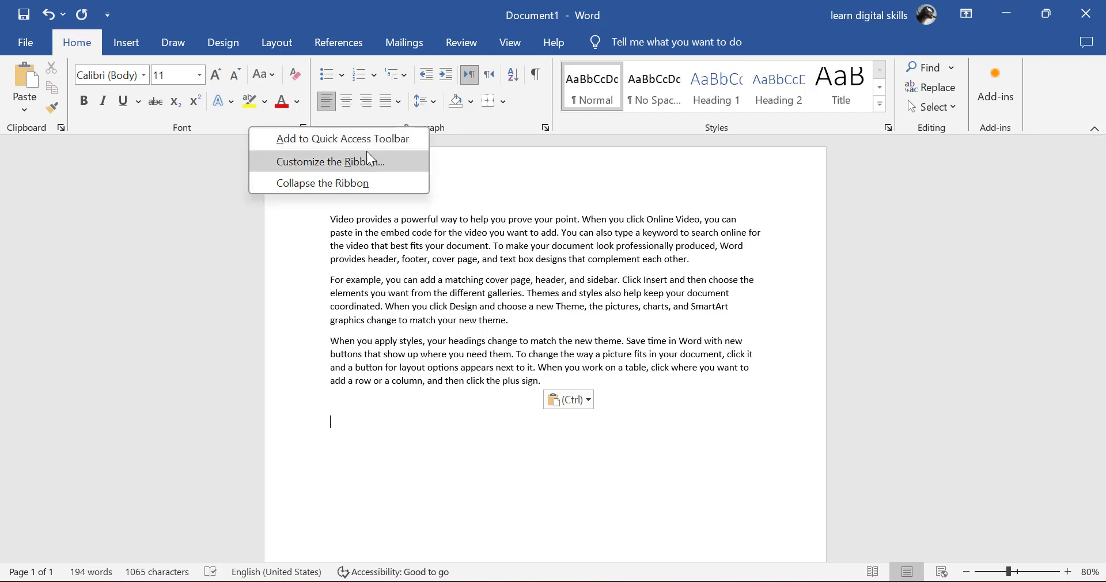
{"action": "left_click", "coordinate": [331, 141]}
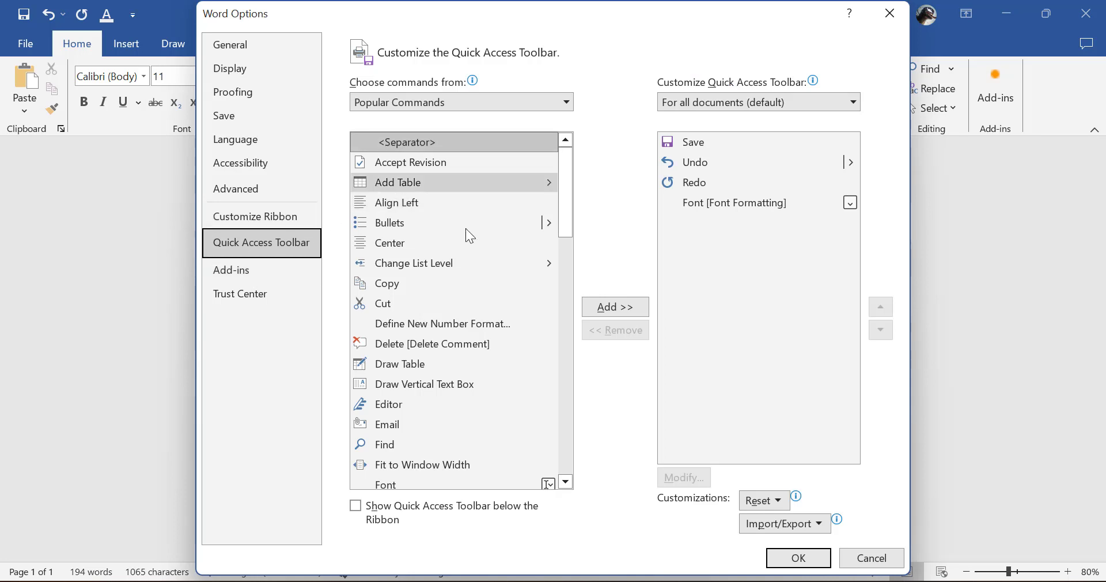
Step: Add the Read Aloud command from the popular commands to the Quick Access Toolbar for all documents
{"action": "scroll", "coordinate": [420, 296], "scroll_direction": "down", "scroll_amount": 2}
{"action": "scroll", "coordinate": [420, 296], "scroll_direction": "down", "scroll_amount": 4}
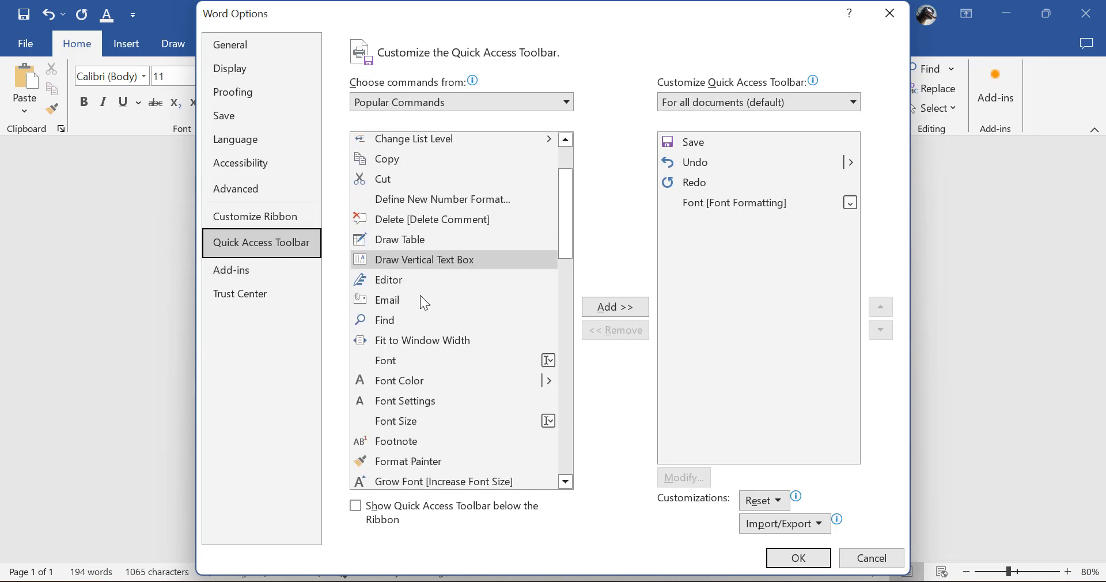
{"action": "scroll", "coordinate": [420, 295], "scroll_direction": "down", "scroll_amount": 4}
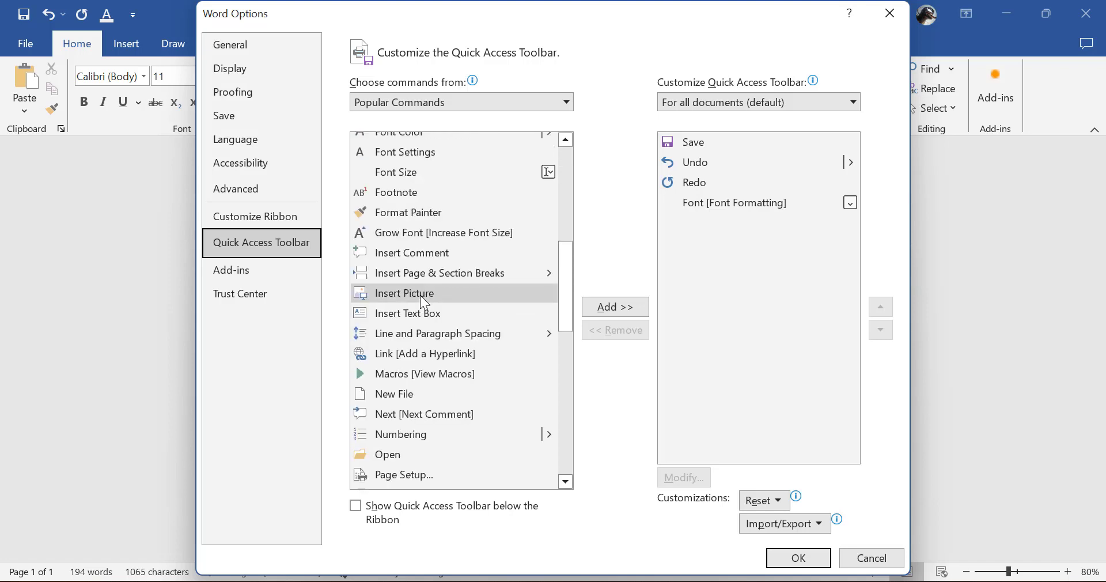
{"action": "scroll", "coordinate": [420, 295], "scroll_direction": "down", "scroll_amount": 2}
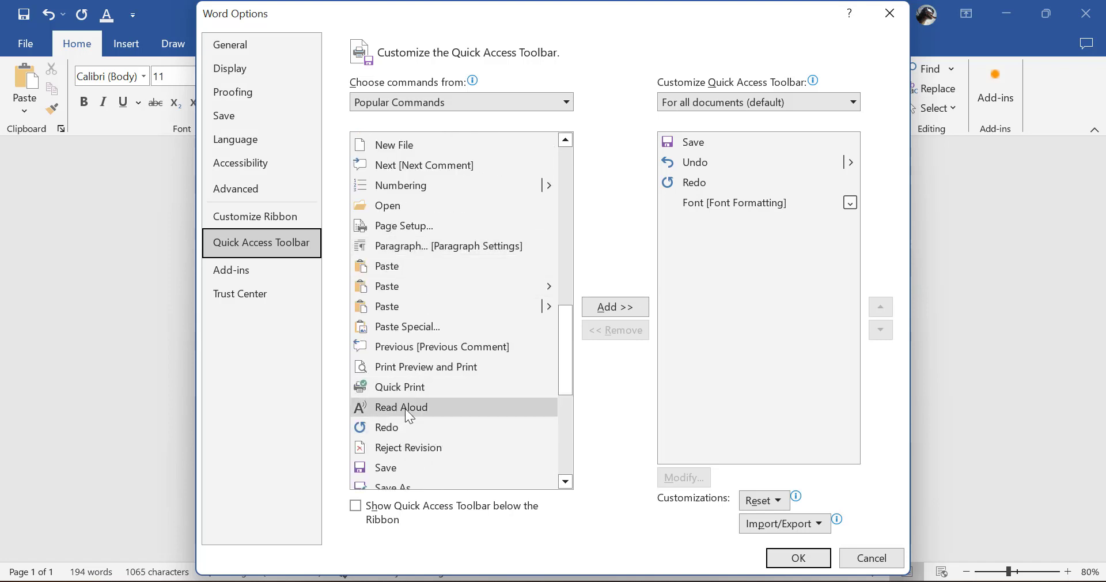
{"action": "left_click", "coordinate": [406, 409]}
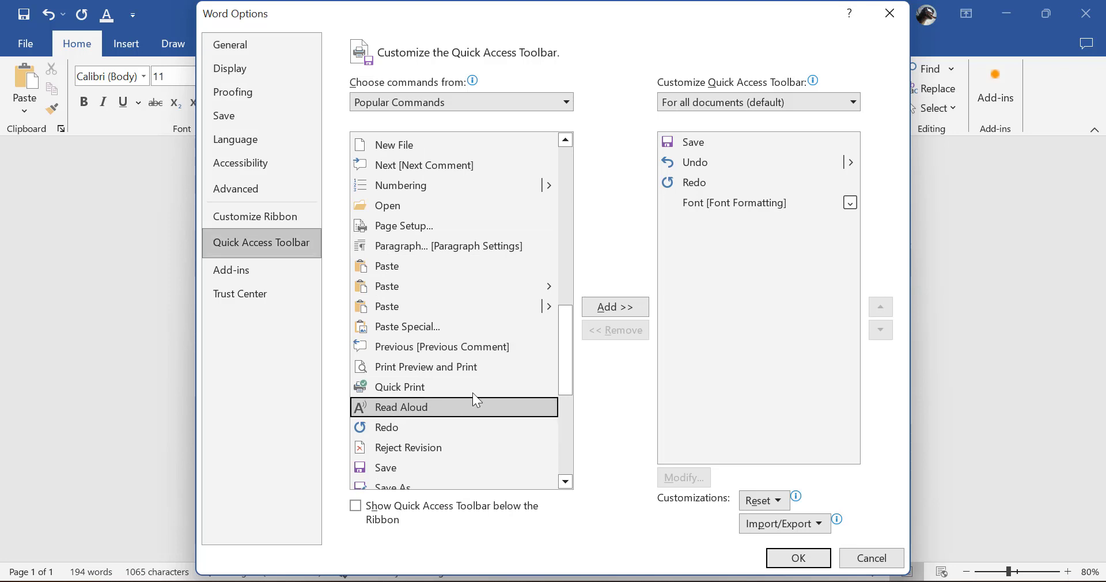
{"action": "left_click", "coordinate": [606, 309]}
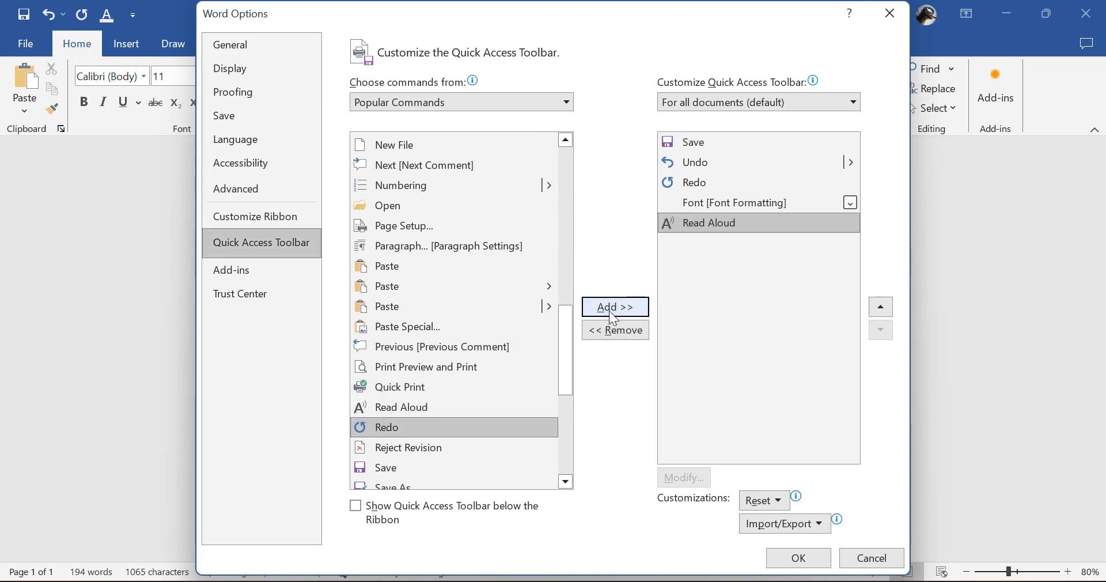
{"action": "left_click", "coordinate": [807, 567]}
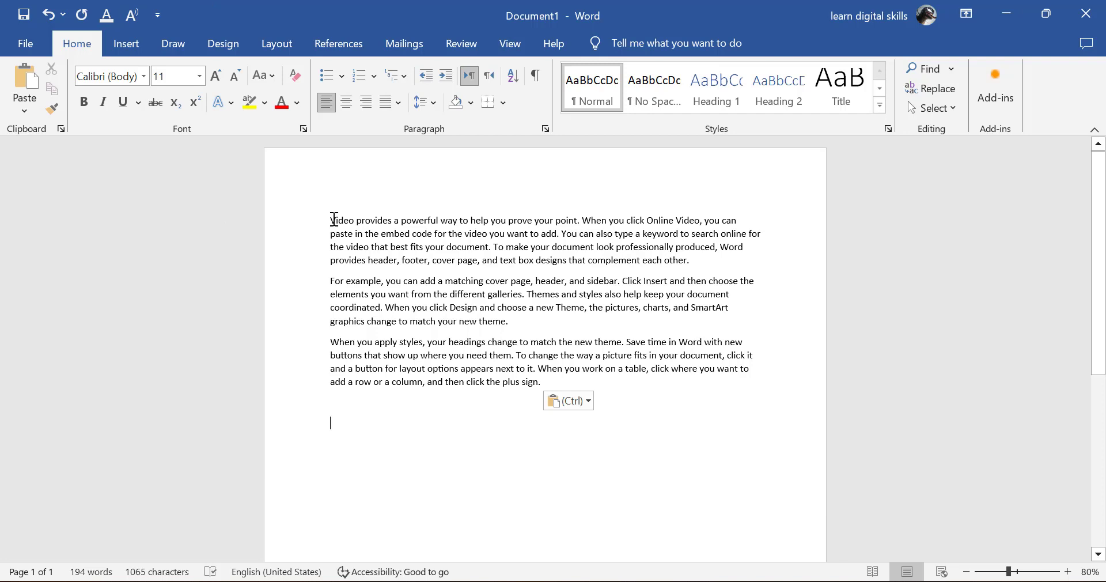
Step: Have the first sentence, "Video provides a powerful way to help you prove your point.", read aloud
{"action": "left_click_drag", "start_coordinate": [334, 220], "coordinate": [584, 212]}
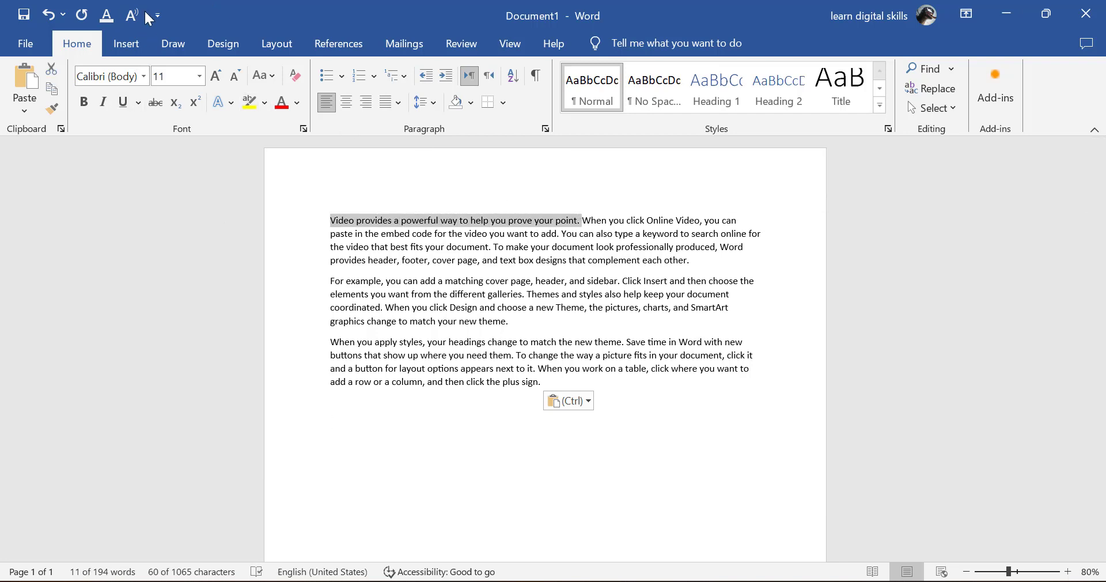
{"action": "left_click", "coordinate": [136, 17]}
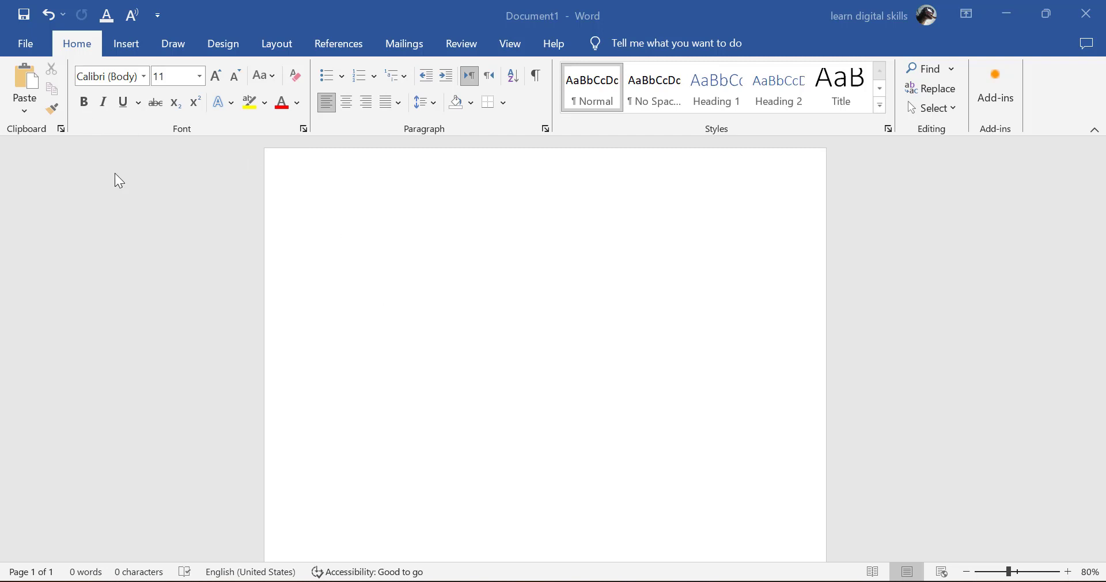
Step: Browse to the Word document in the Documents folder and open it with the Open and Repair option
{"action": "left_click", "coordinate": [22, 43]}
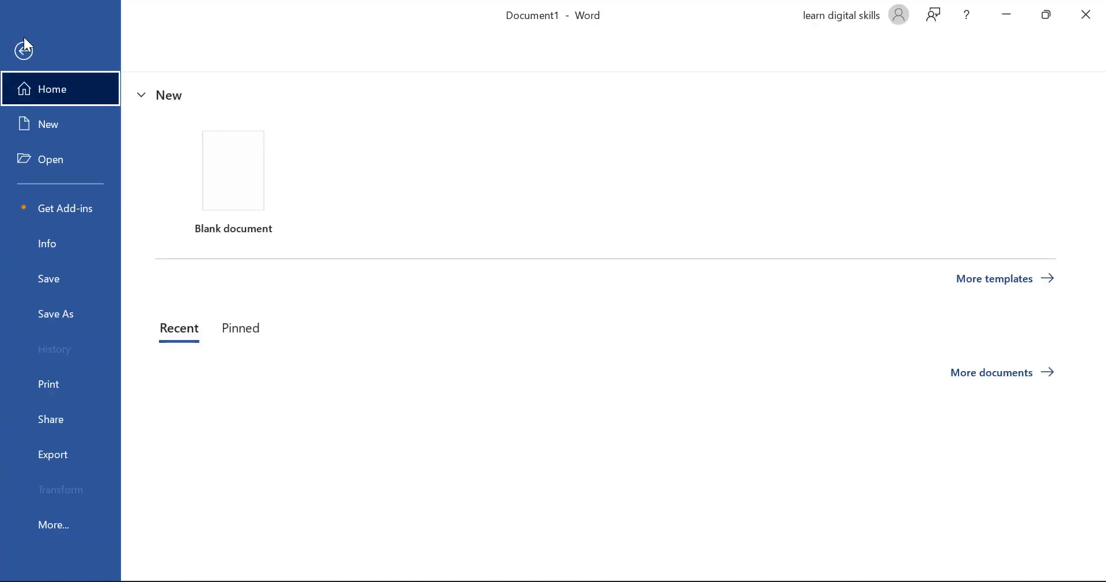
{"action": "left_click", "coordinate": [83, 165]}
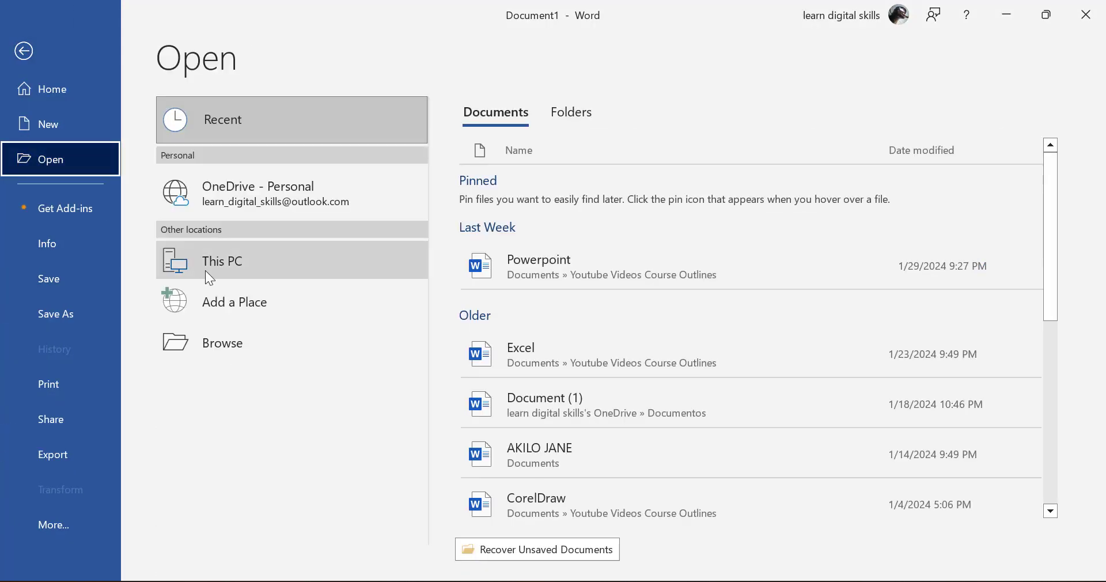
{"action": "left_click", "coordinate": [225, 353]}
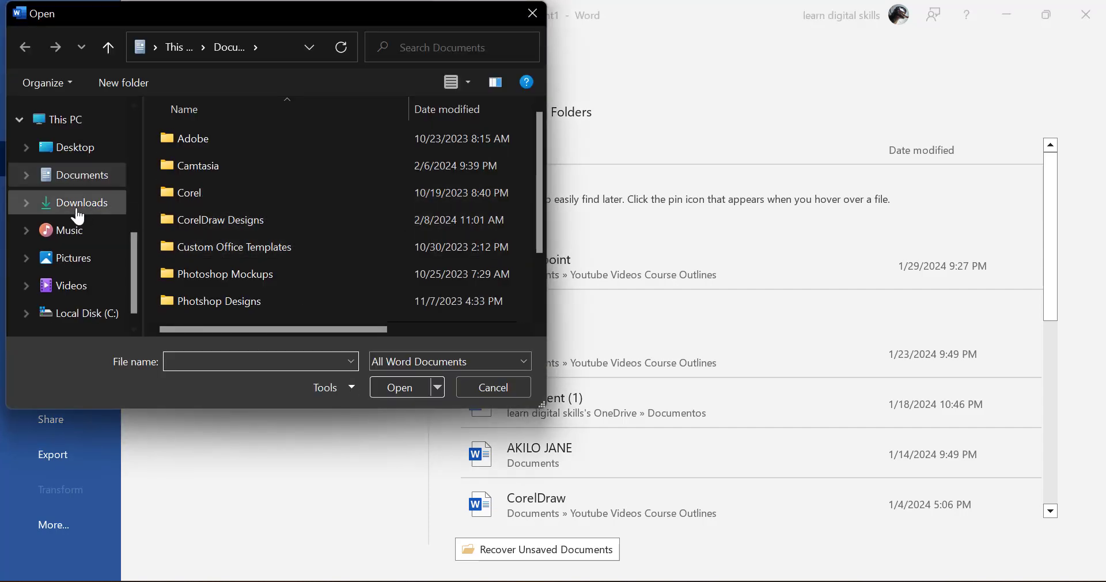
{"action": "scroll", "coordinate": [212, 319], "scroll_direction": "down", "scroll_amount": 1}
{"action": "left_click", "coordinate": [213, 316]}
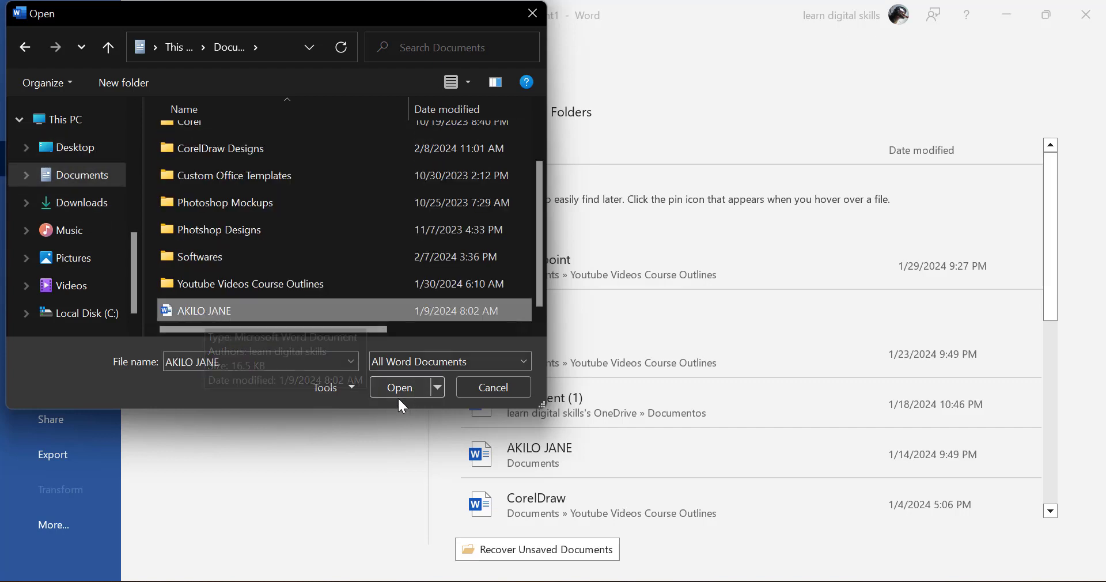
{"action": "left_click", "coordinate": [438, 384]}
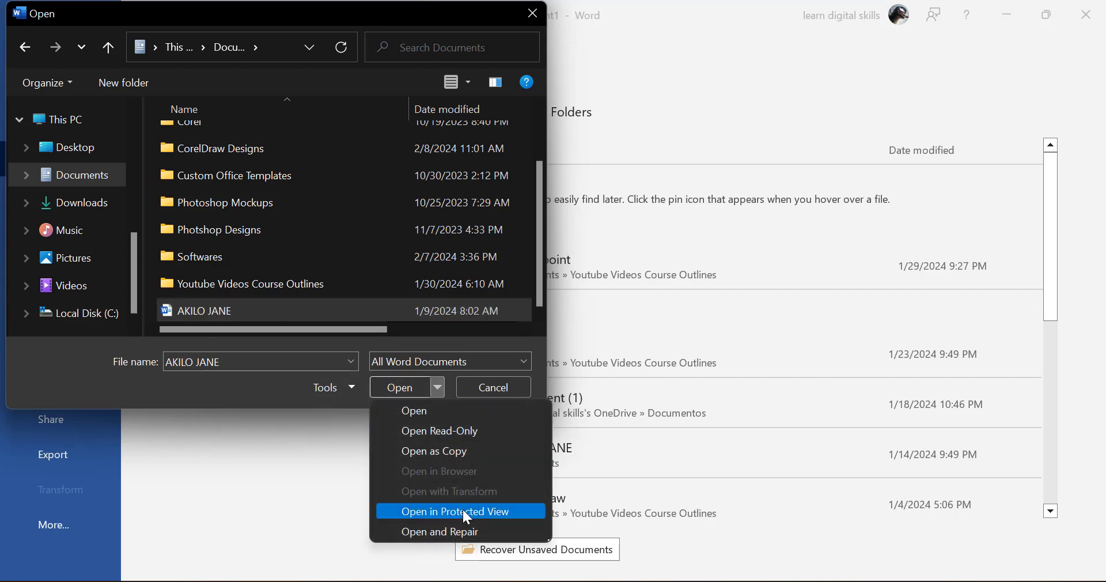
{"action": "left_click", "coordinate": [434, 533]}
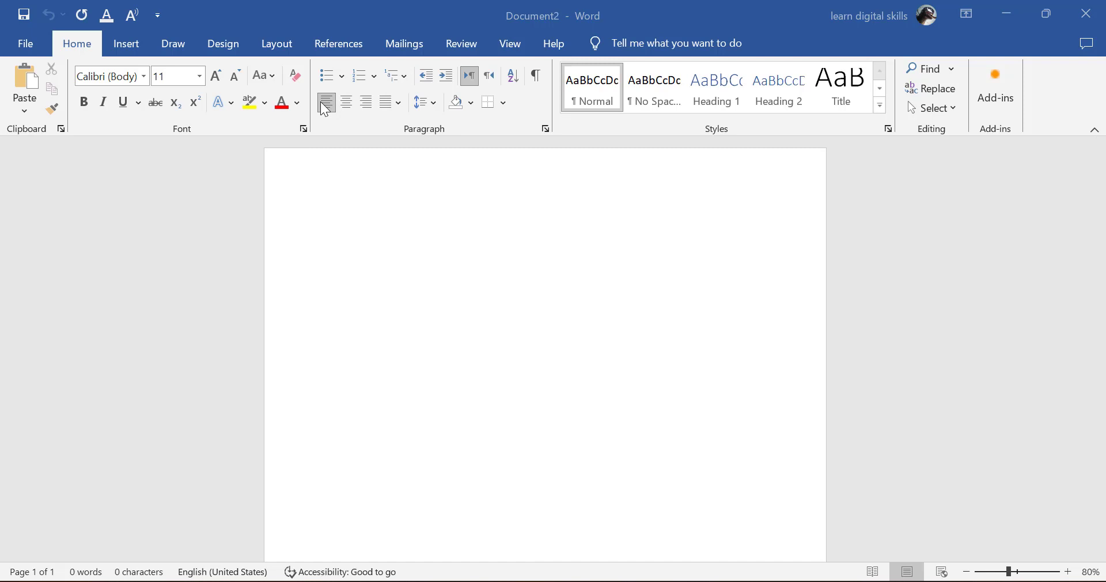
Step: Insert the "Video provides a powerful way" sample paragraphs, search for the second paragraph's word "elements" and browse the results
{"action": "type", "text": "Video provides a powerful way to help you prove your point. When you click Online Video, you can paste in the embed code for the video you want to add. You can also type a keyword to search online for the video that best fits your document. To make your document look professionally produced, Word provides header, footer, cover page, and text box designs that complement each other. For example, you can add a matching cover page, header, and sidebar. Click Insert and then choose the elements you want from the different galleries. Themes and styles also help keep your document coordinated. When you click Design and choose a new Theme, the pictures, charts, and SmartArt graphics change to match your new theme. When you apply styles, your headings change to match the new theme. Save time in Word with new buttons that show up where you need them. To change the way a picture fits in your document, click it and a button for layout options appears next to it. When you work on a table, click where you want to add a row or a column, and then click the plus sign."}
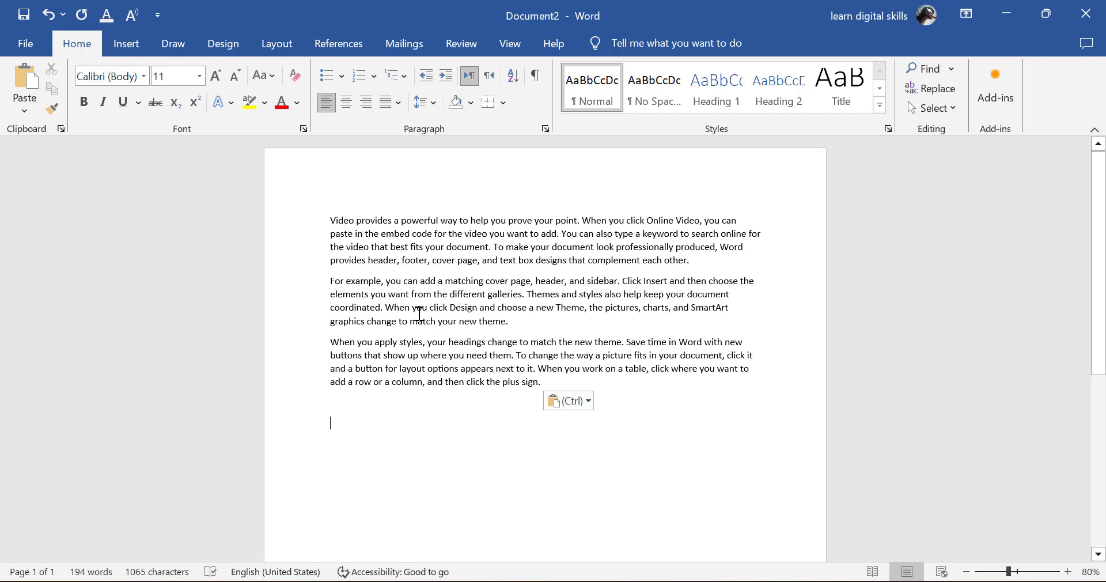
{"action": "double_click", "coordinate": [339, 296]}
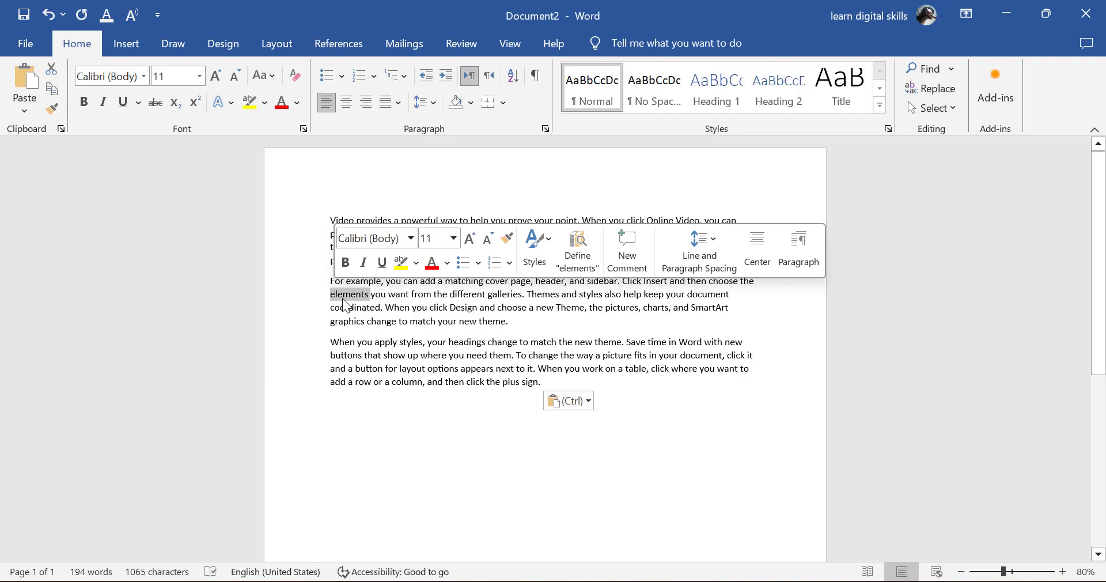
{"action": "right_click", "coordinate": [346, 304]}
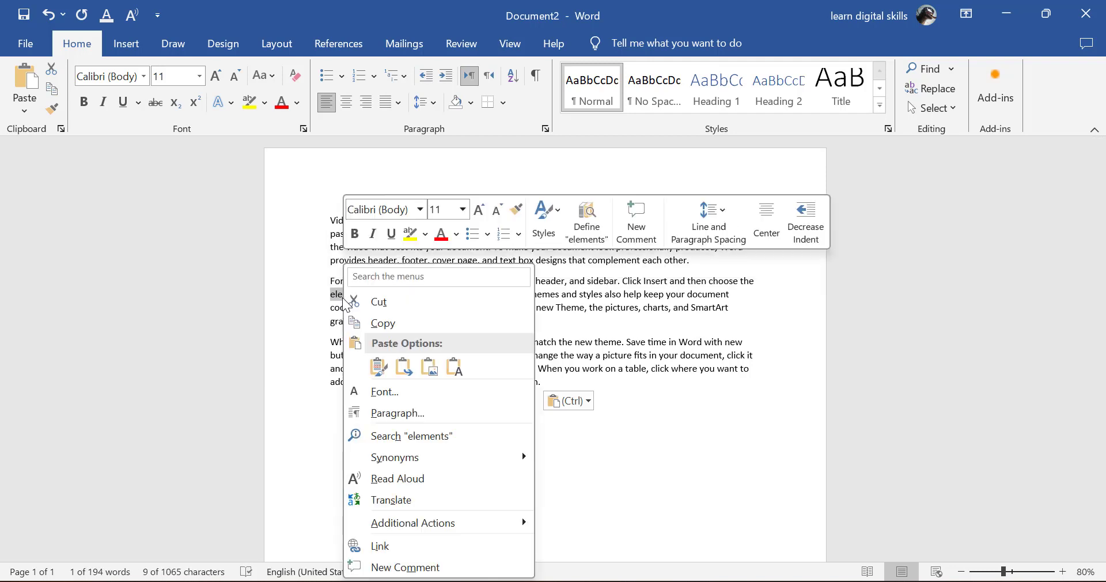
{"action": "left_click", "coordinate": [412, 436]}
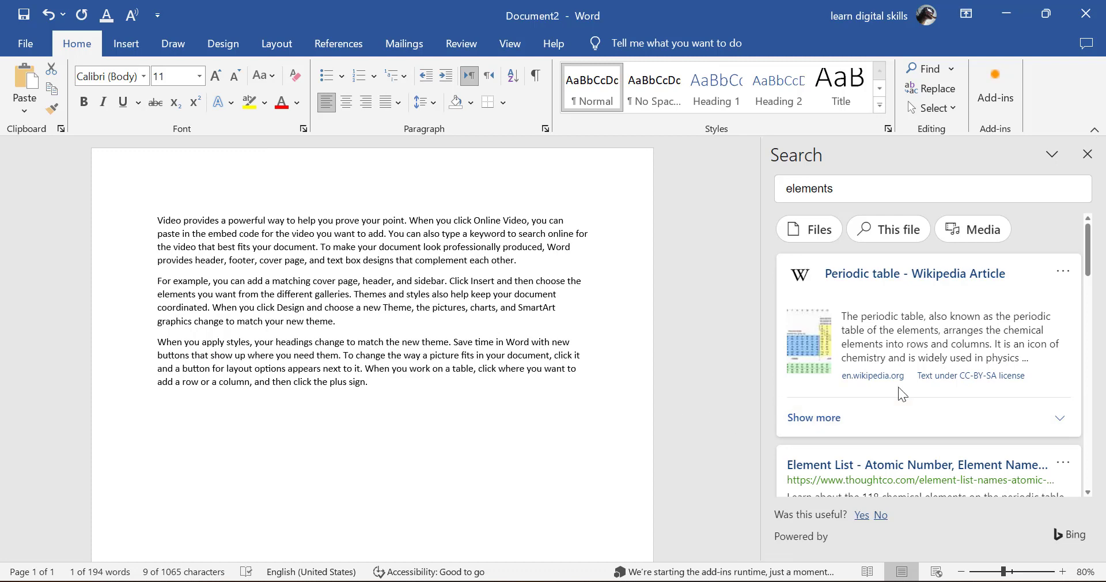
{"action": "scroll", "coordinate": [887, 387], "scroll_direction": "down", "scroll_amount": 10}
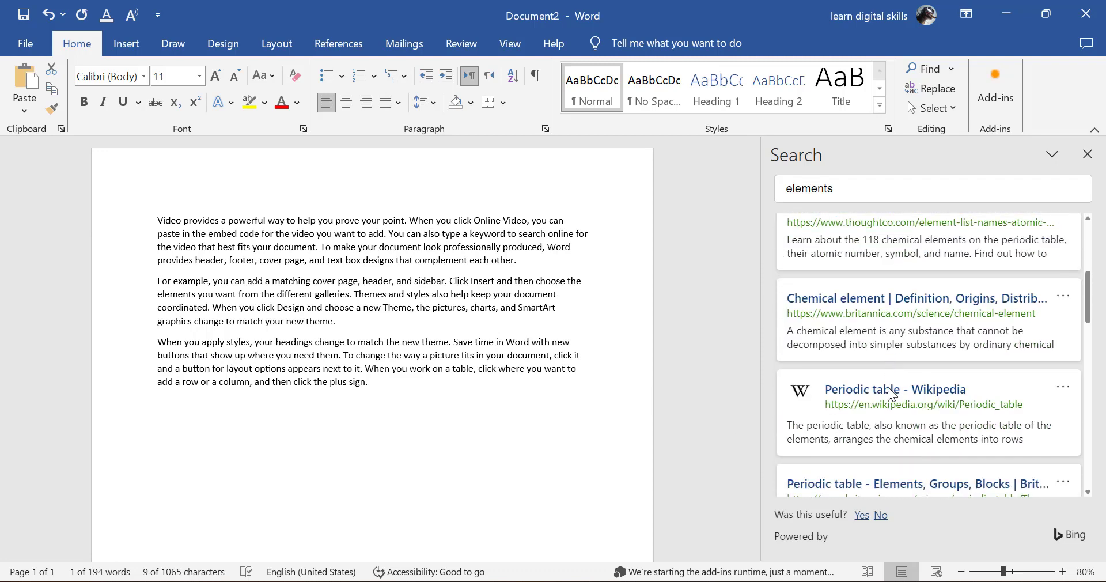
{"action": "scroll", "coordinate": [889, 393], "scroll_direction": "up", "scroll_amount": 2}
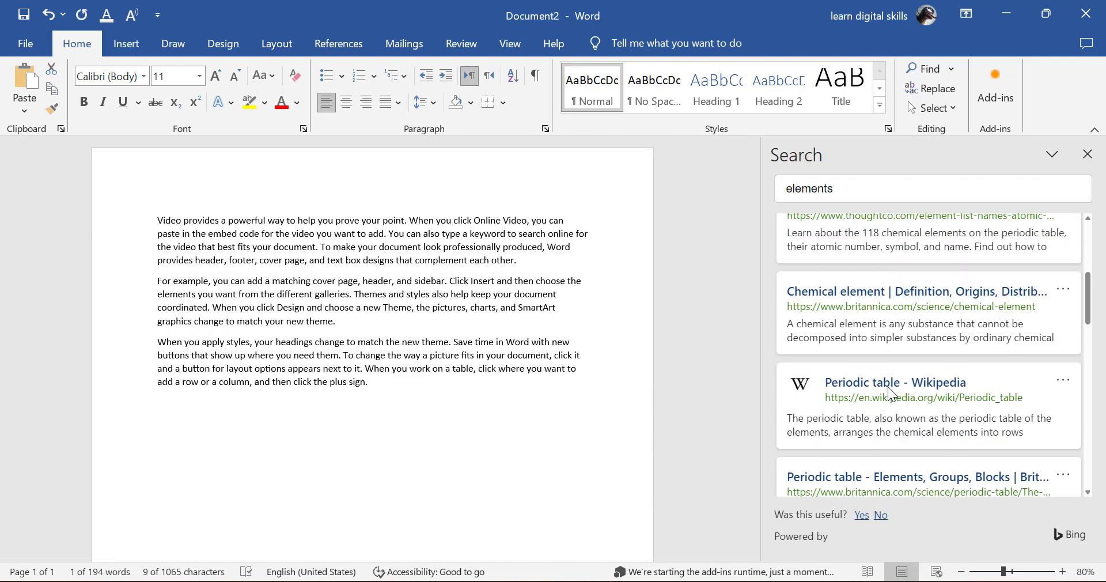
{"action": "scroll", "coordinate": [889, 394], "scroll_direction": "down", "scroll_amount": 3}
{"action": "scroll", "coordinate": [890, 393], "scroll_direction": "up", "scroll_amount": 5}
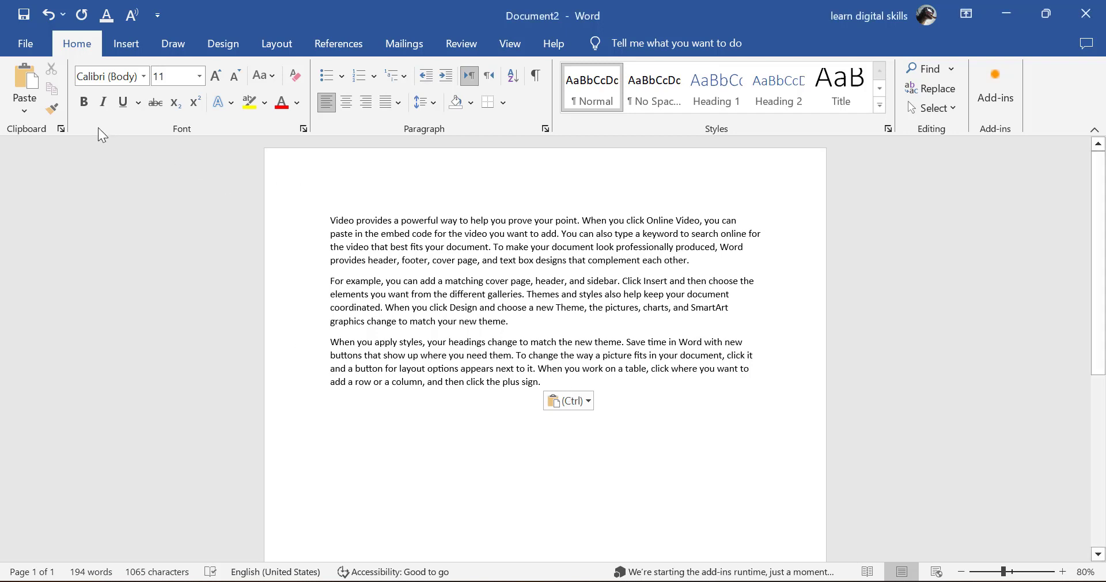
Step: Show the Clipboard history and copy the last paragraph, followed by the second paragraph's ending from "Design and choose a new Theme"
{"action": "left_click", "coordinate": [63, 129]}
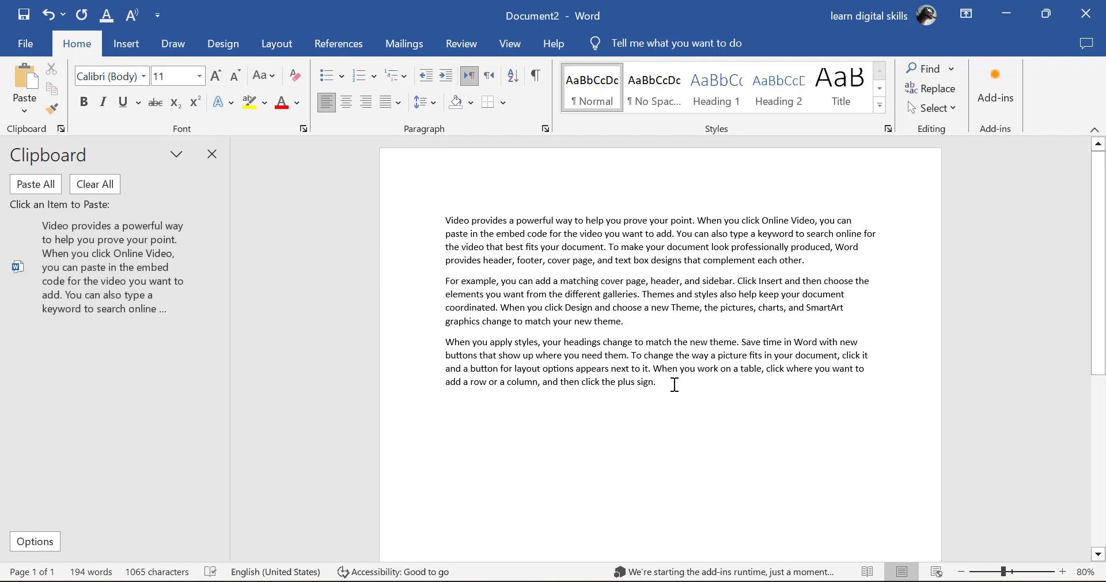
{"action": "left_click_drag", "start_coordinate": [658, 385], "coordinate": [448, 339]}
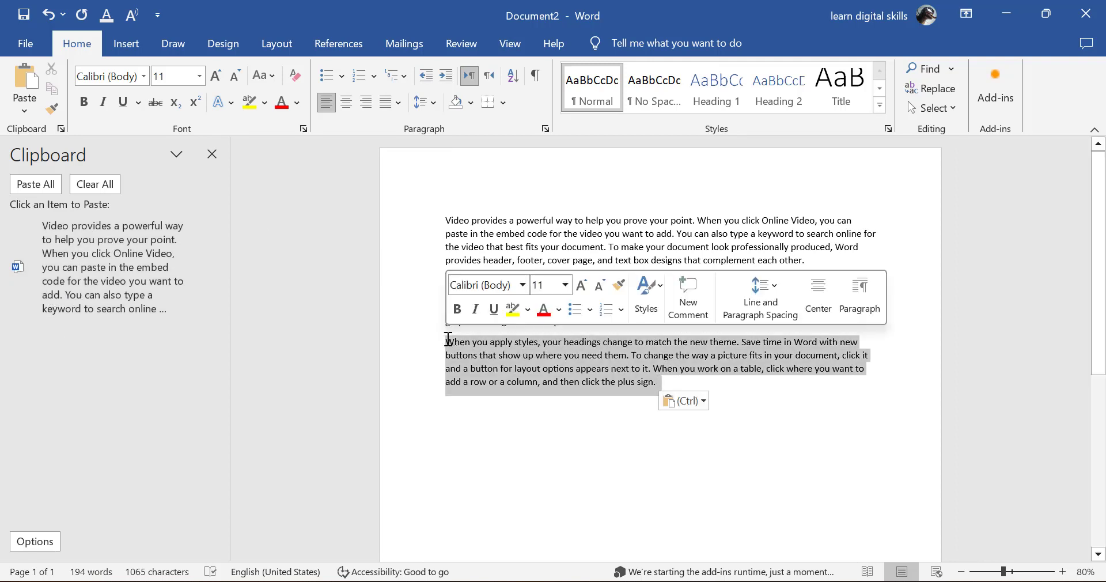
{"action": "key", "text": "ctrl+c"}
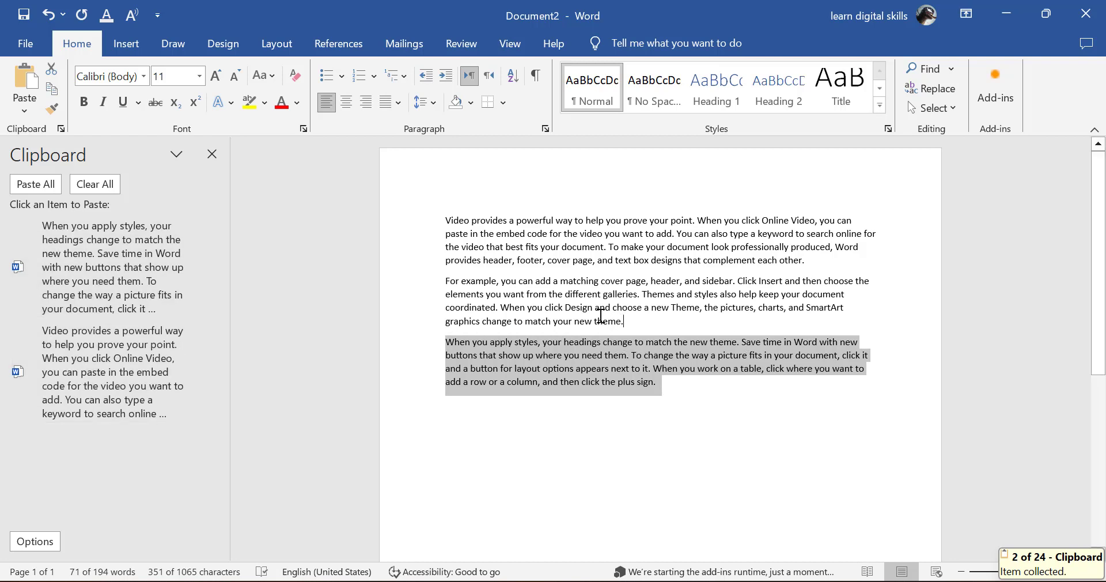
{"action": "left_click_drag", "start_coordinate": [619, 321], "coordinate": [563, 307]}
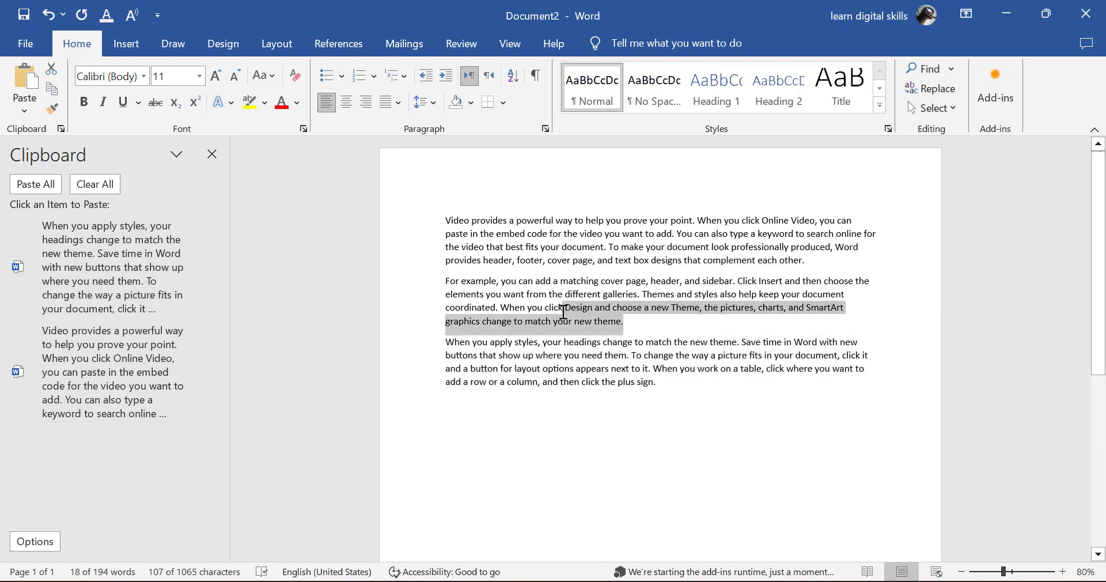
{"action": "key", "text": "ctrl+c"}
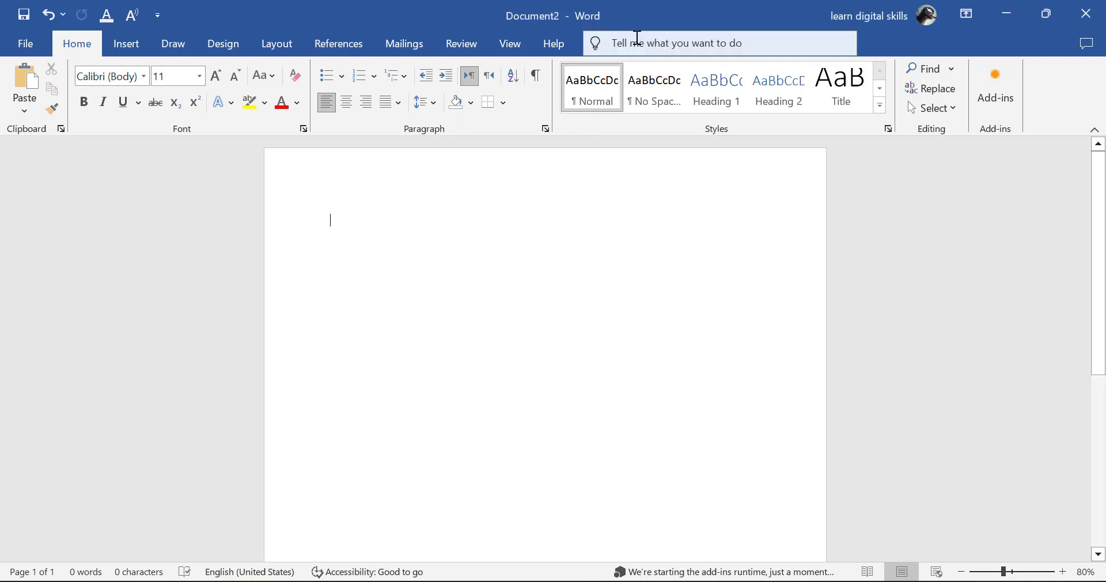
Step: Find the Formula command by searching for "for" and add it to the Quick Access Toolbar
{"action": "left_click", "coordinate": [637, 38]}
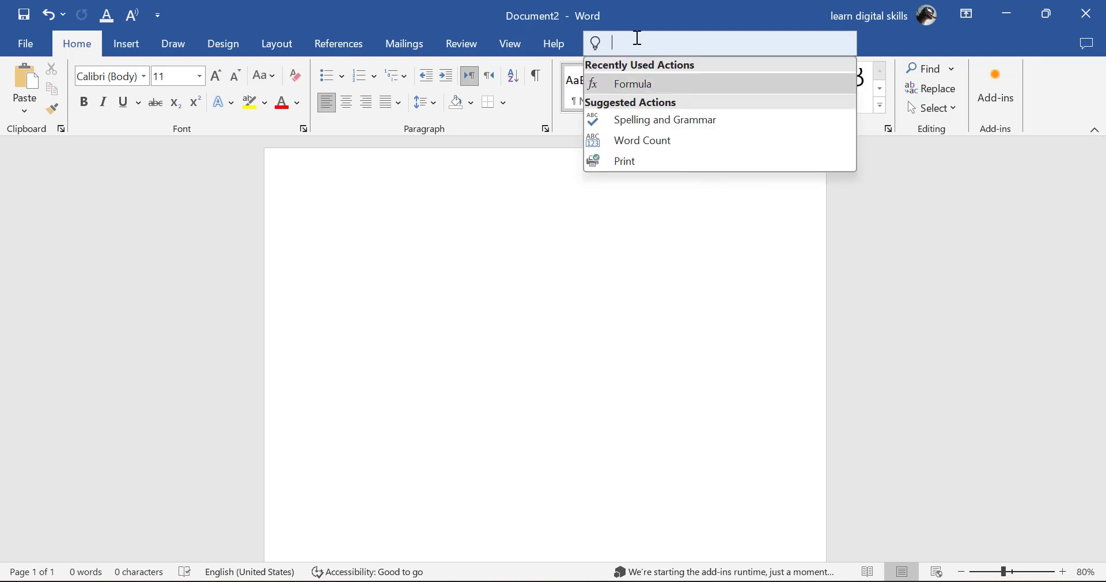
{"action": "type", "text": "for"}
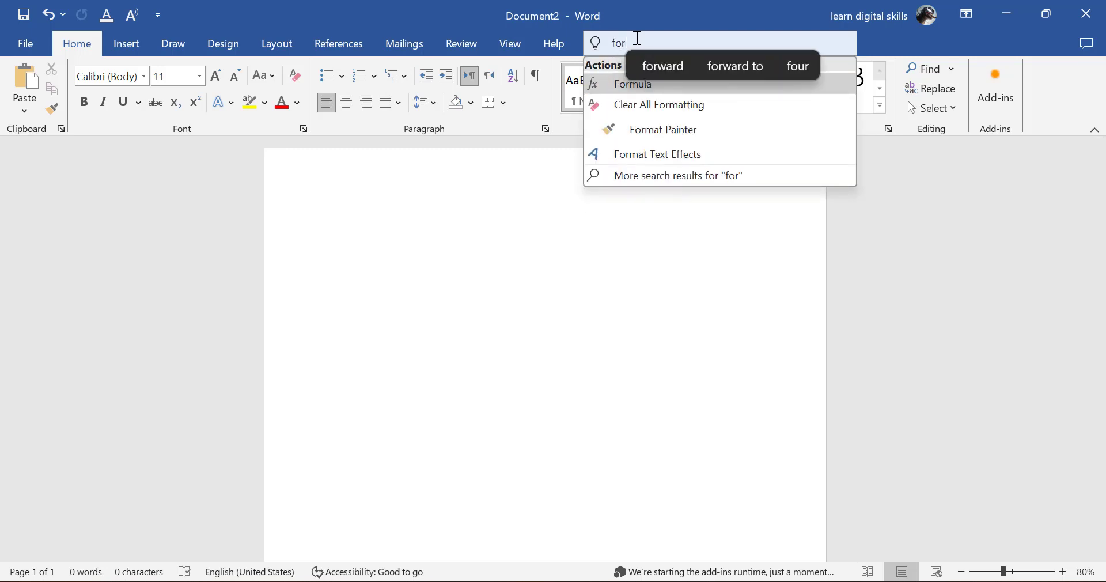
{"action": "right_click", "coordinate": [605, 84]}
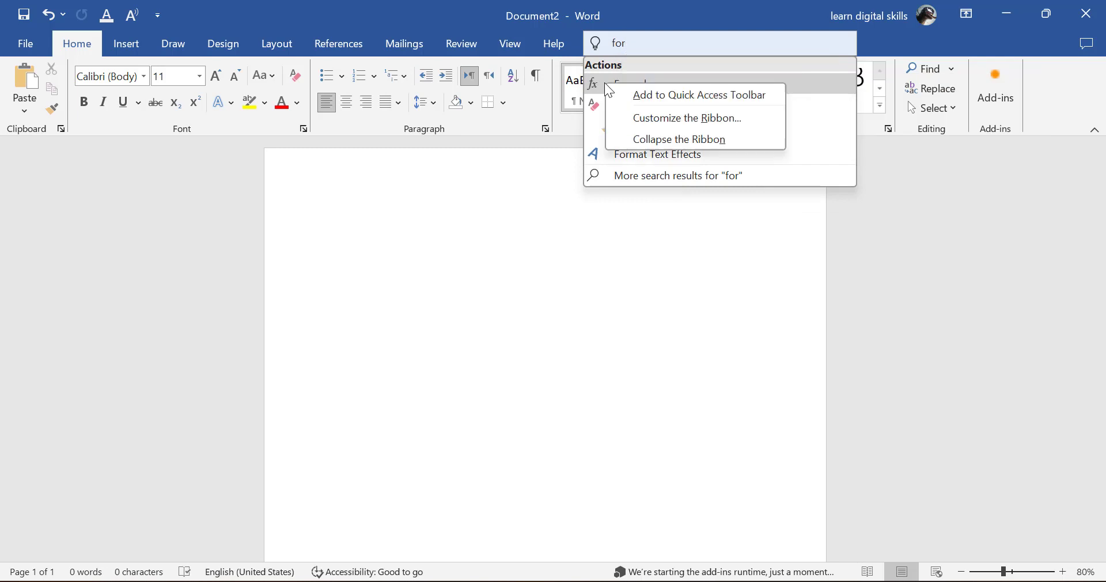
{"action": "left_click", "coordinate": [636, 95]}
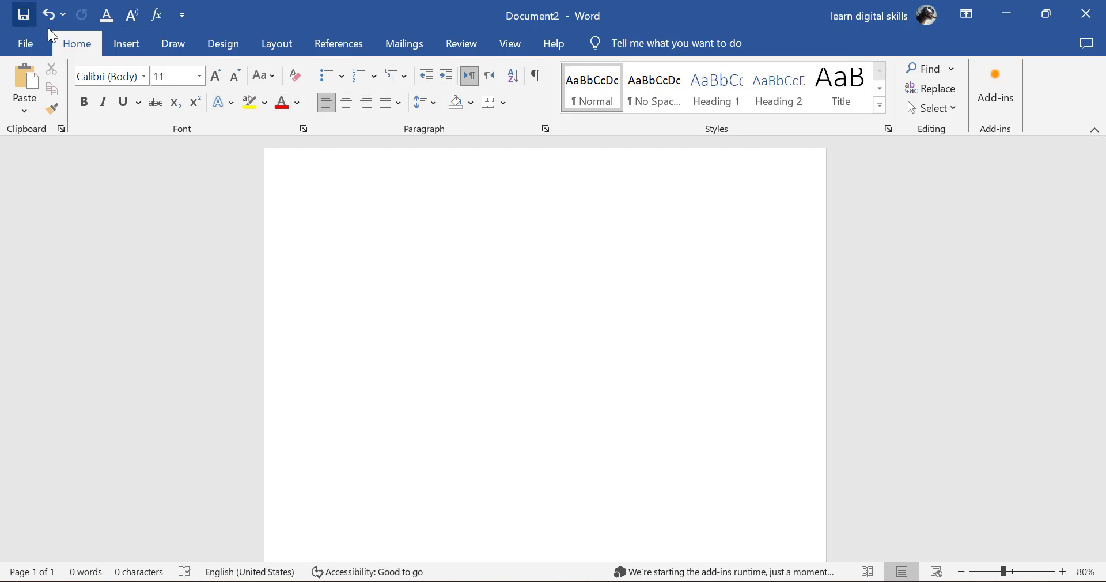
Step: Calculate =5+6*4 with the Formula command and insert the result in the blank document
{"action": "left_click", "coordinate": [158, 16]}
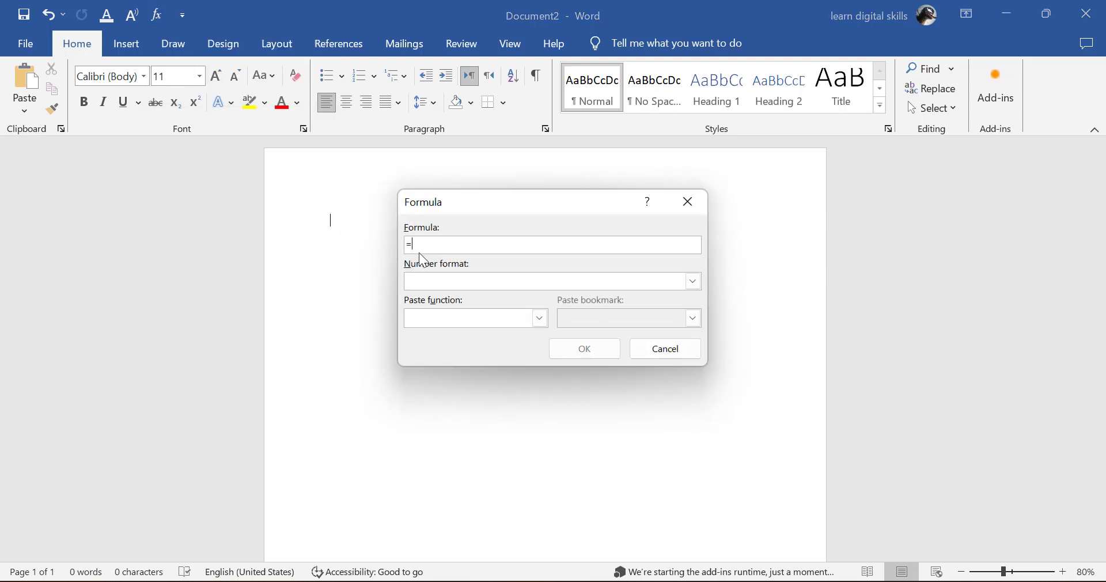
{"action": "type", "text": "5+6*4"}
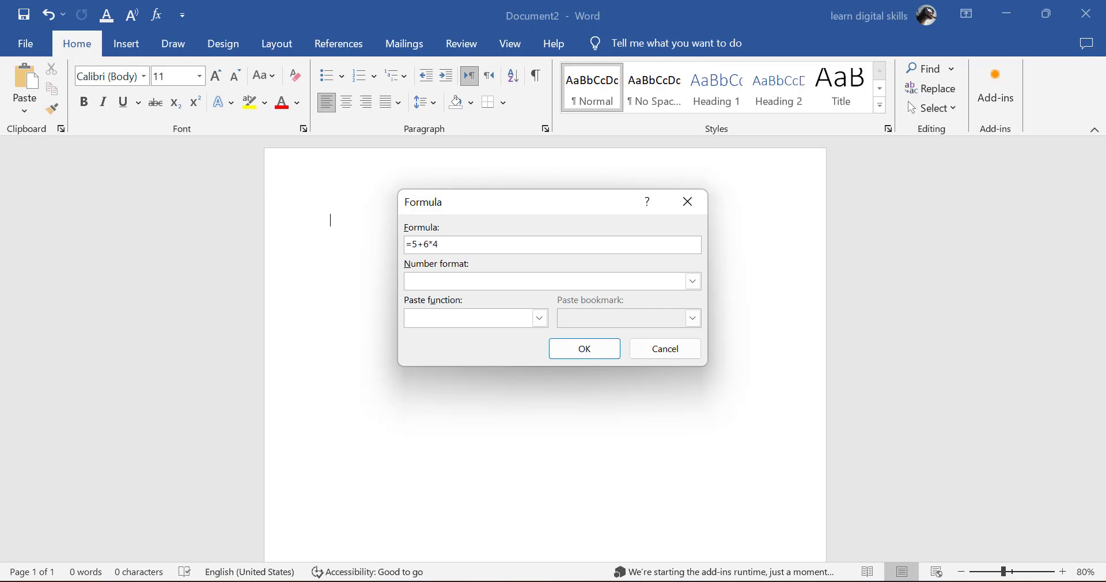
{"action": "left_click", "coordinate": [614, 350]}
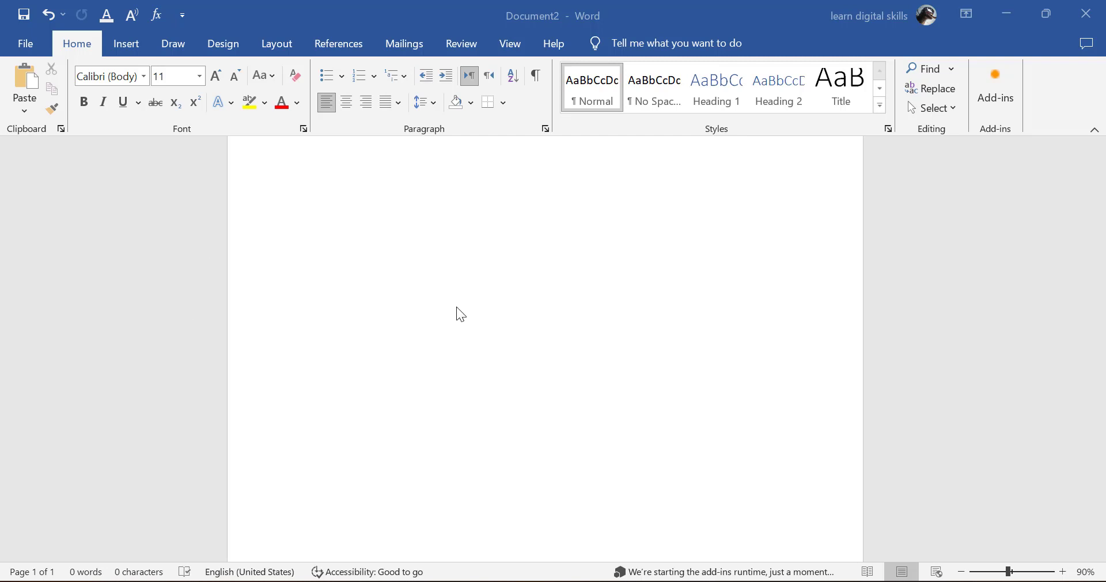
Step: Look over the blank page by scrolling through it, zooming in to 150% and zooming out to 50%
{"action": "scroll", "coordinate": [456, 307], "scroll_direction": "up", "scroll_amount": 2}
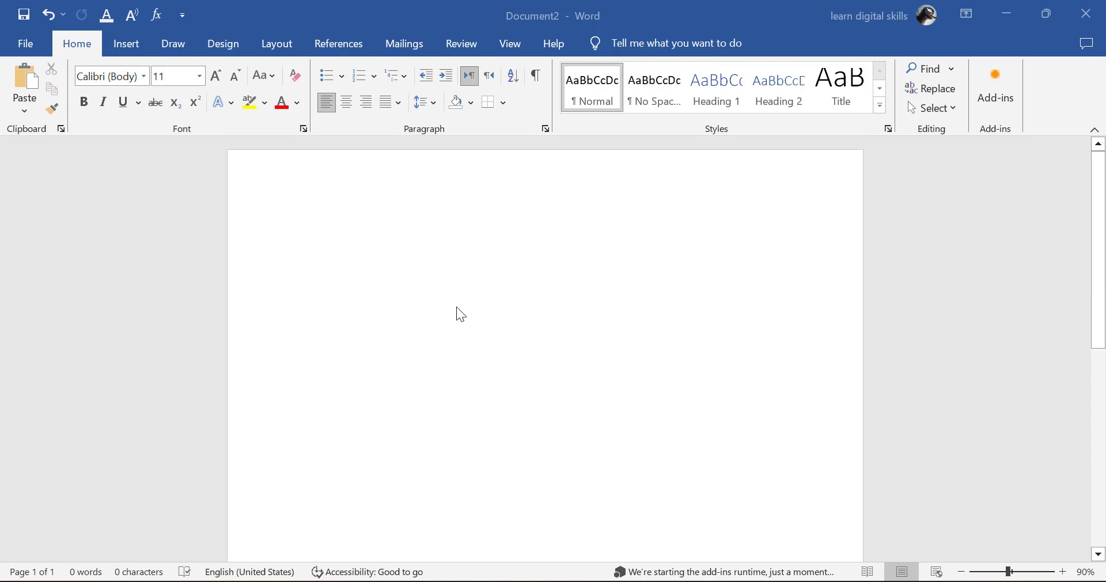
{"action": "scroll", "coordinate": [456, 307], "scroll_direction": "down", "scroll_amount": 3}
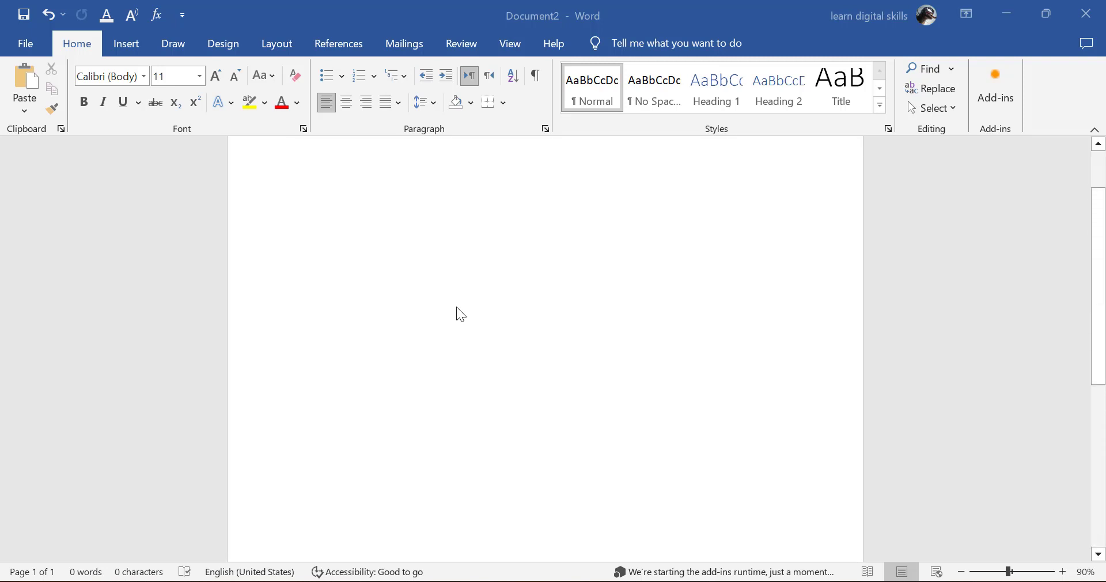
{"action": "scroll", "coordinate": [456, 307], "scroll_direction": "down", "scroll_amount": 10}
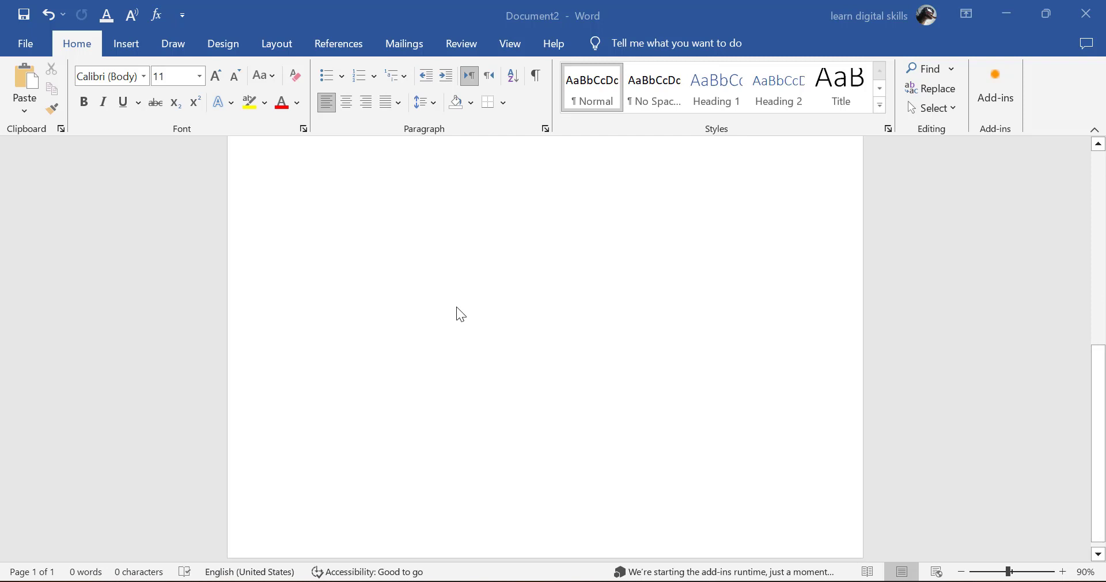
{"action": "scroll", "coordinate": [456, 306], "scroll_direction": "down", "scroll_amount": 2}
{"action": "scroll", "coordinate": [456, 306], "scroll_direction": "up", "scroll_amount": 5}
{"action": "scroll", "coordinate": [456, 306], "scroll_direction": "down", "scroll_amount": 5}
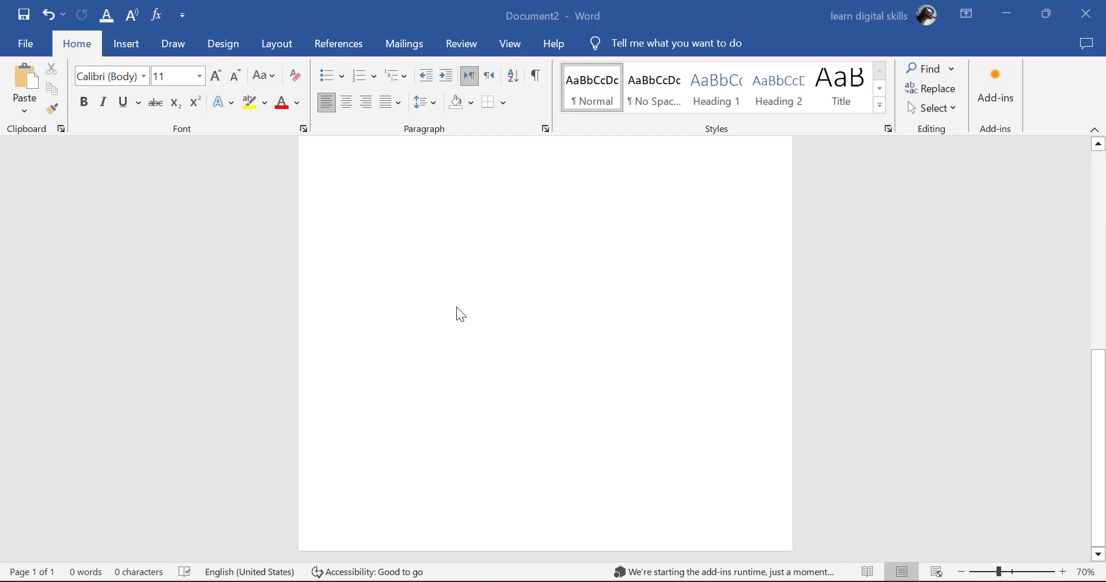
{"action": "scroll", "coordinate": [457, 307], "scroll_direction": "down", "scroll_amount": 2}
{"action": "scroll", "coordinate": [457, 307], "scroll_direction": "up", "scroll_amount": 10}
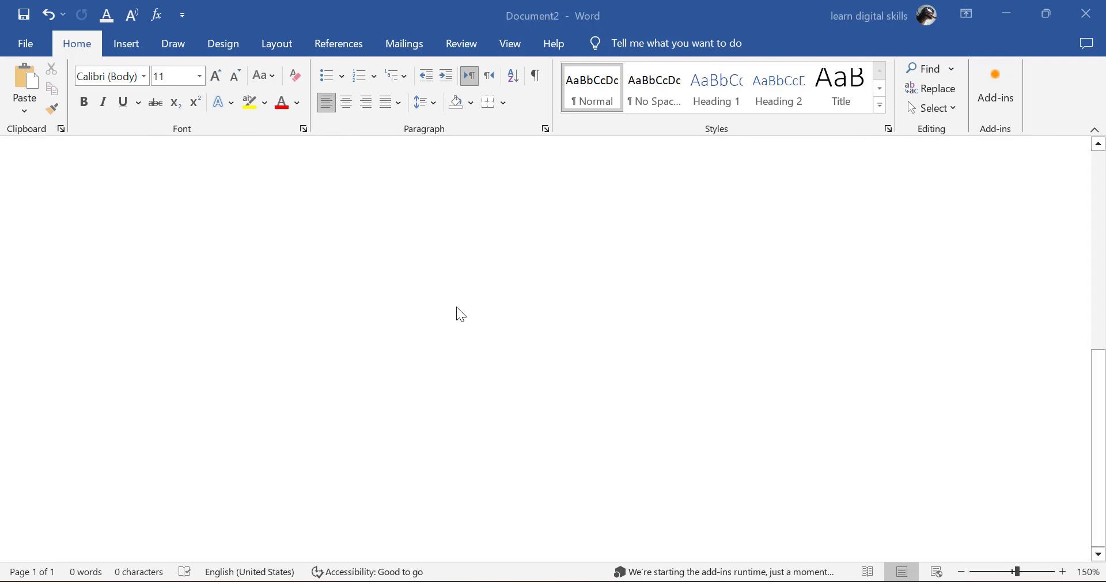
{"action": "scroll", "coordinate": [456, 306], "scroll_direction": "down", "scroll_amount": 10}
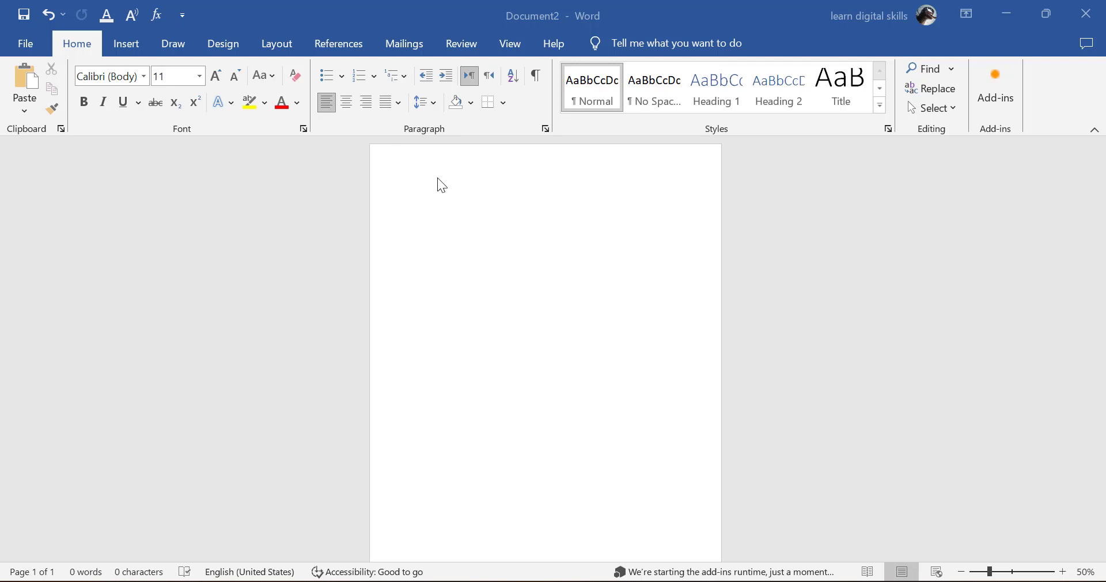
Step: Insert a blank page and add a Next Page section break on the document's second page
{"action": "left_click", "coordinate": [130, 46]}
{"action": "left_click", "coordinate": [59, 88]}
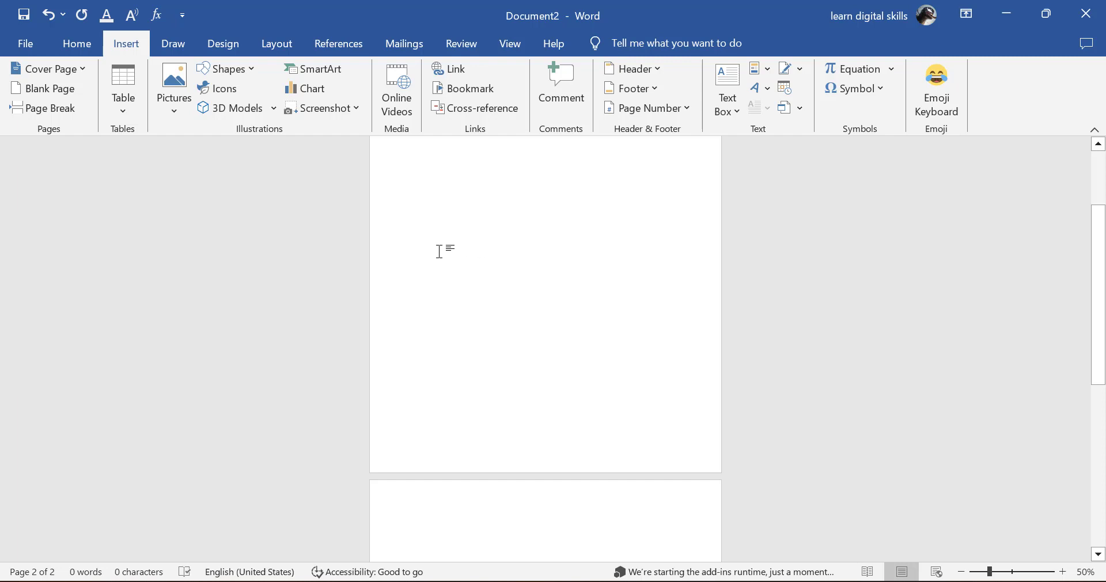
{"action": "left_click", "coordinate": [273, 45]}
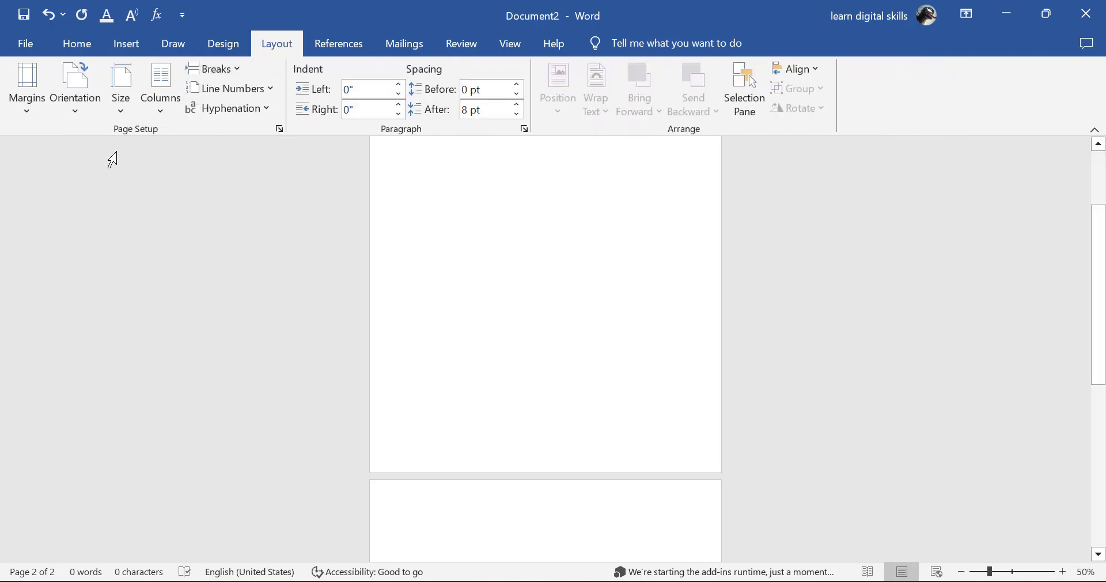
{"action": "left_click", "coordinate": [214, 70]}
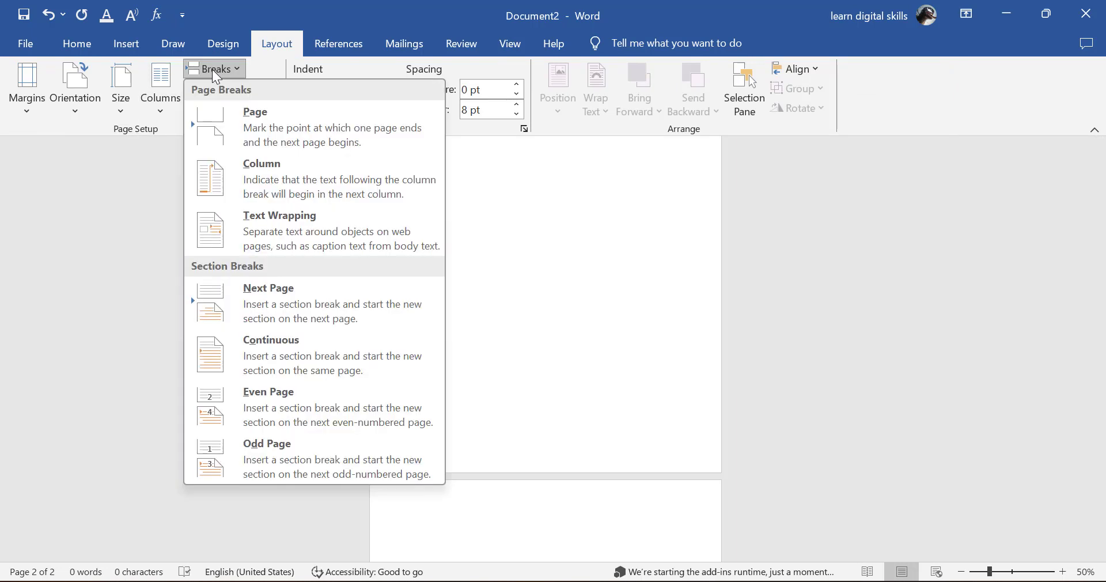
{"action": "left_click", "coordinate": [306, 306]}
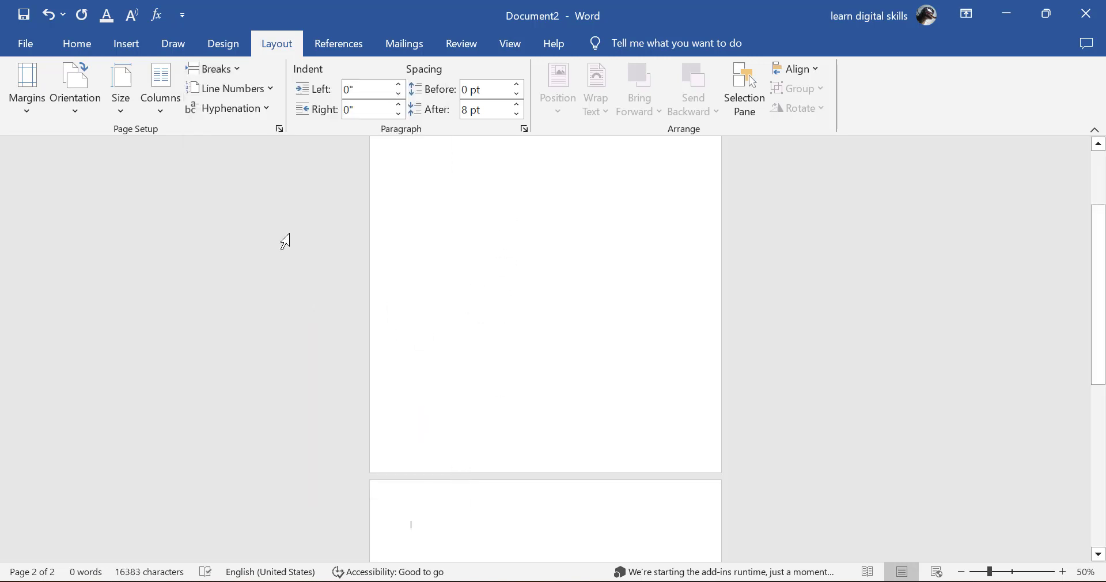
Step: Set the orientation of the second page's section to landscape and compare it with the first page
{"action": "scroll", "coordinate": [531, 399], "scroll_direction": "down", "scroll_amount": 2}
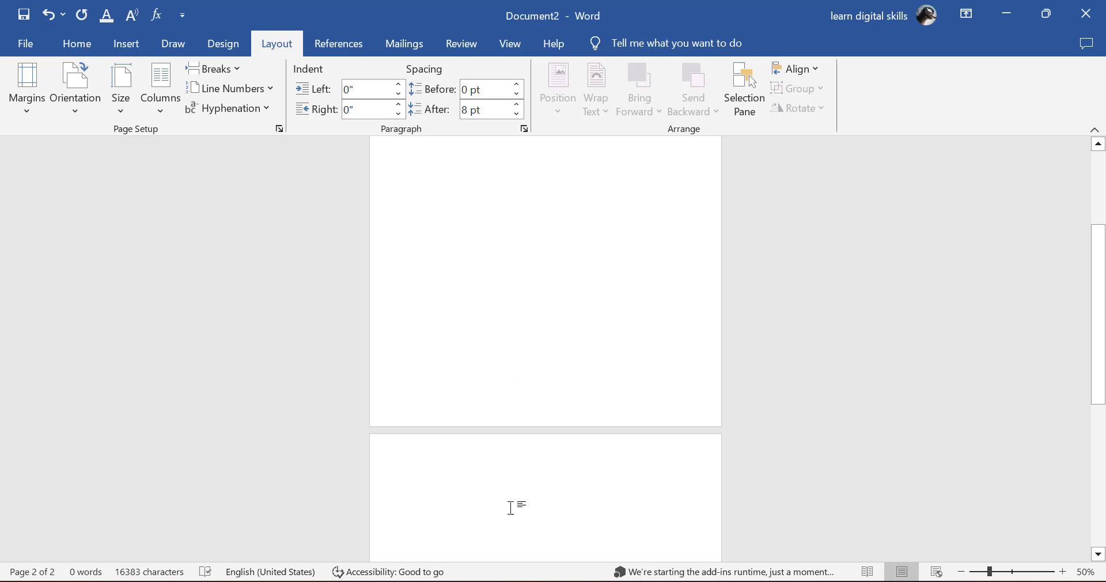
{"action": "left_click", "coordinate": [79, 104]}
{"action": "left_click", "coordinate": [96, 177]}
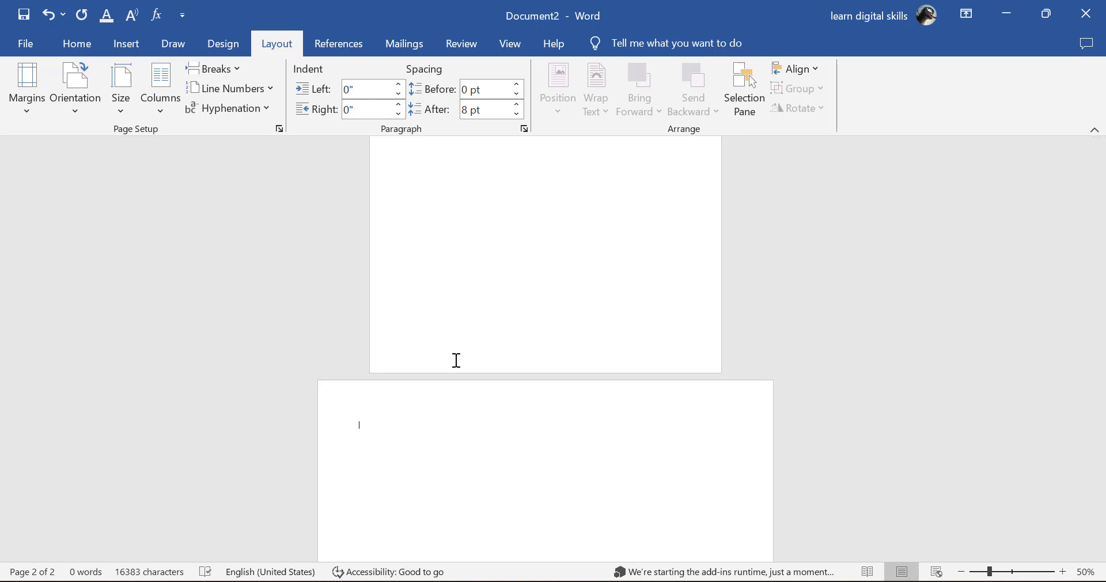
{"action": "scroll", "coordinate": [456, 360], "scroll_direction": "up", "scroll_amount": 3}
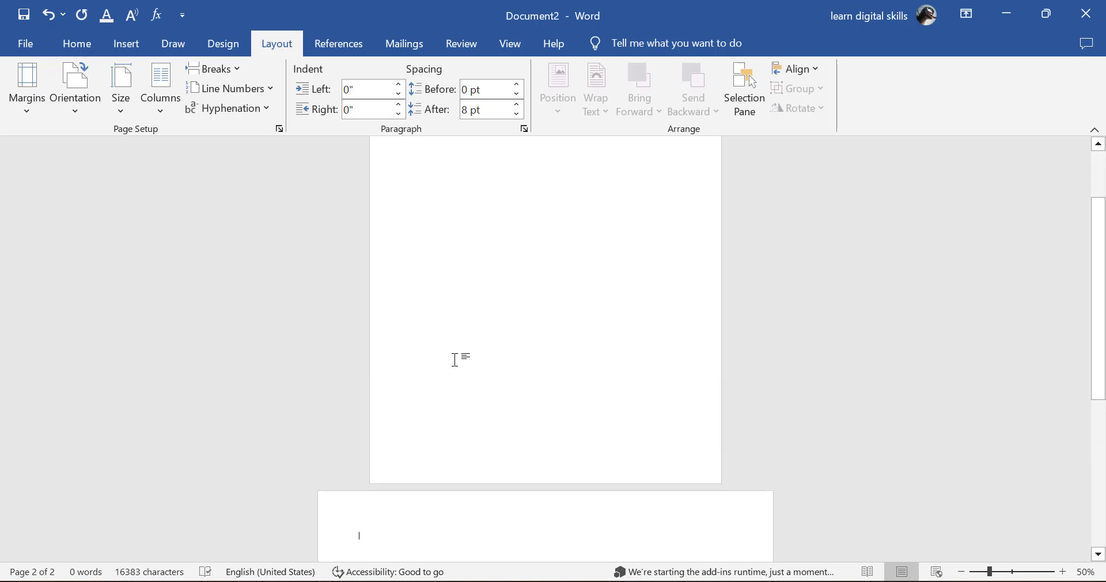